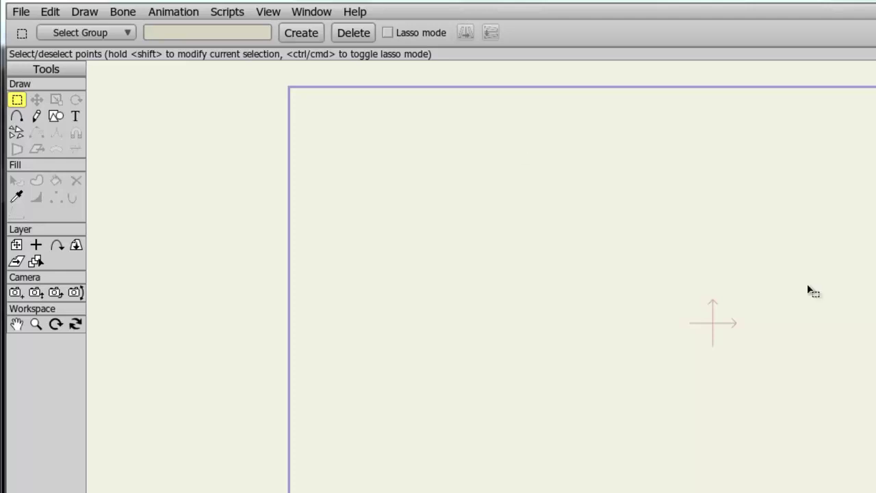
Step: Open File > Project Settings for the current NTSC D1 Widescreen animation
left_click(23, 14)
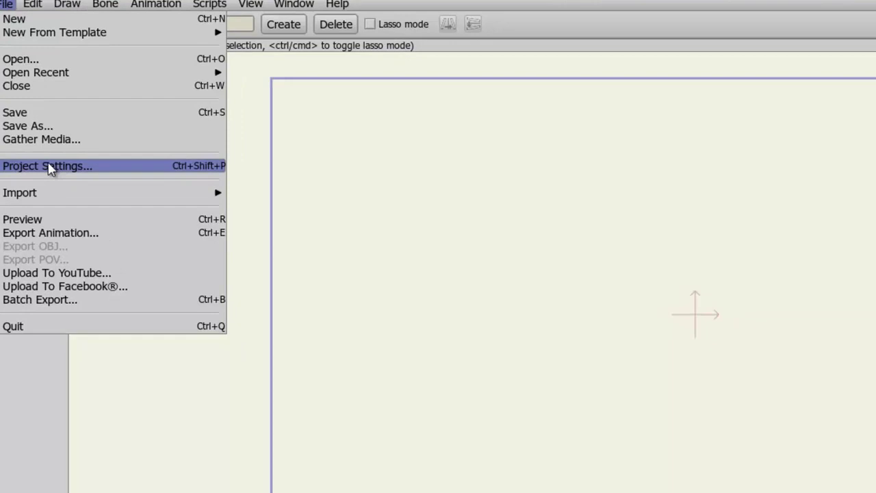
left_click(69, 177)
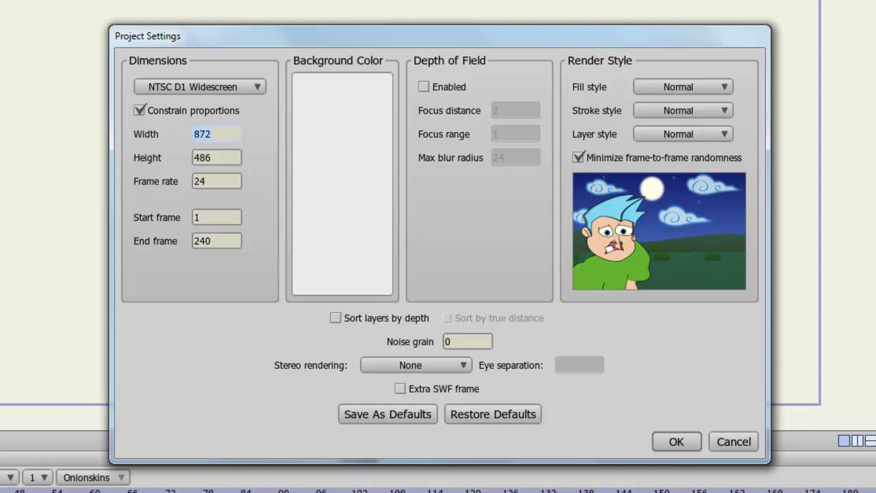
Step: Apply the YouTube HD 1280×720 dimensions preset, then reopen the preset list
left_click(254, 91)
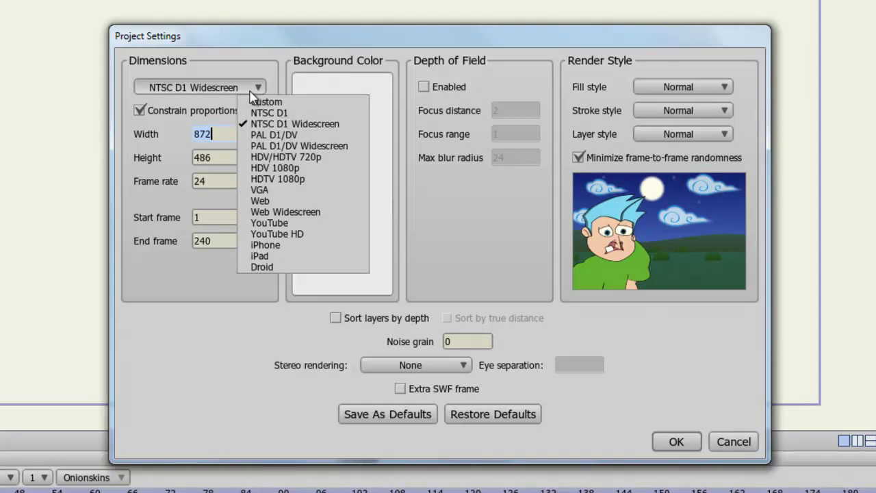
left_click(283, 234)
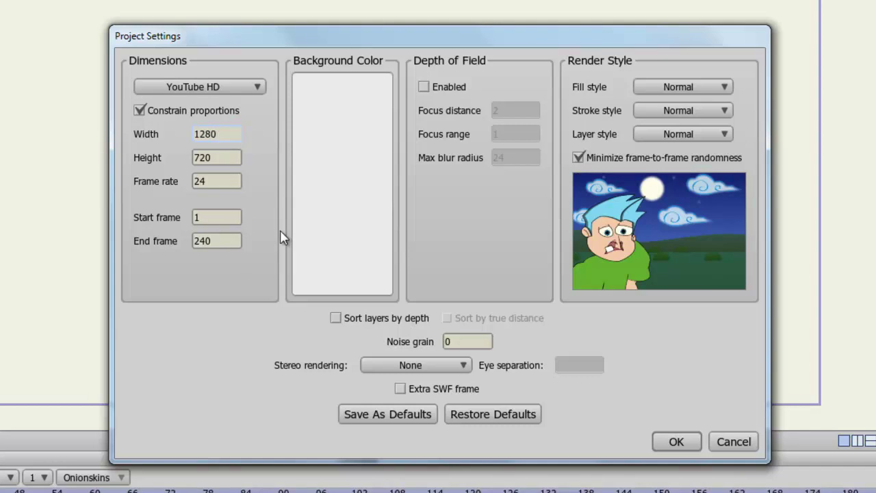
left_click(245, 98)
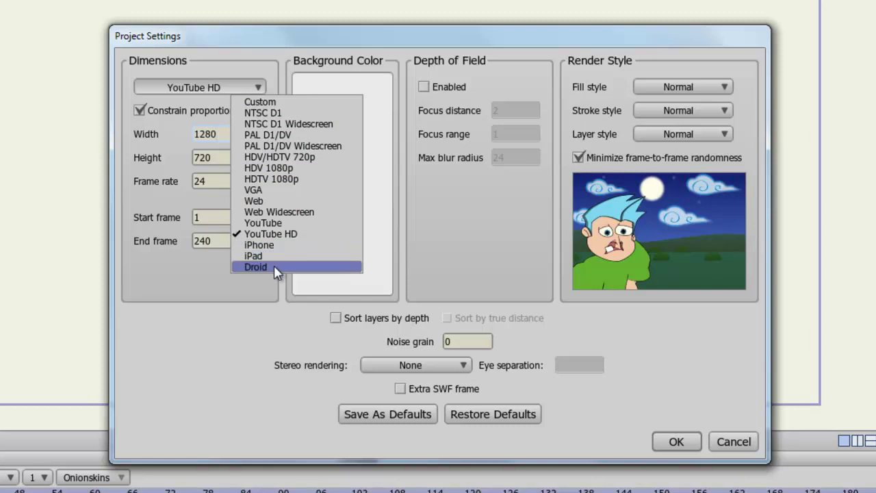
Step: Switch dimensions to Custom, entering 90000 for width and trimming height to 9000
left_click(282, 105)
double_click(217, 132)
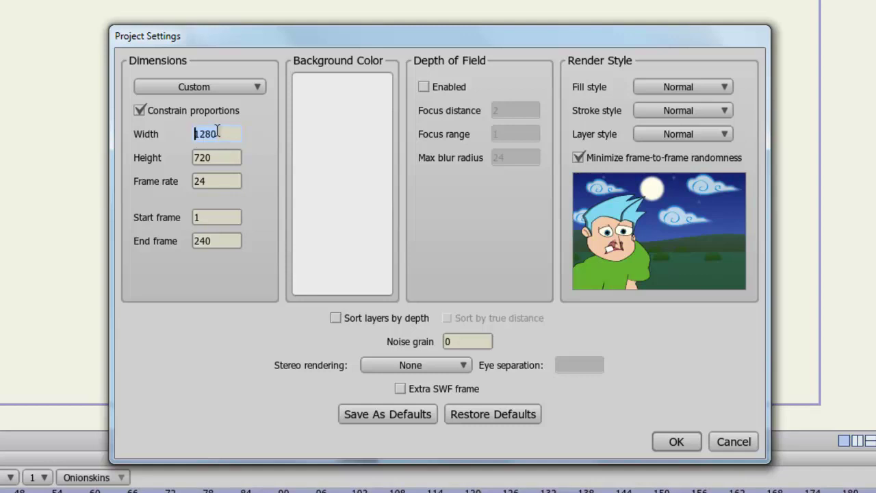
type("90000")
left_click_drag(239, 159, 195, 157)
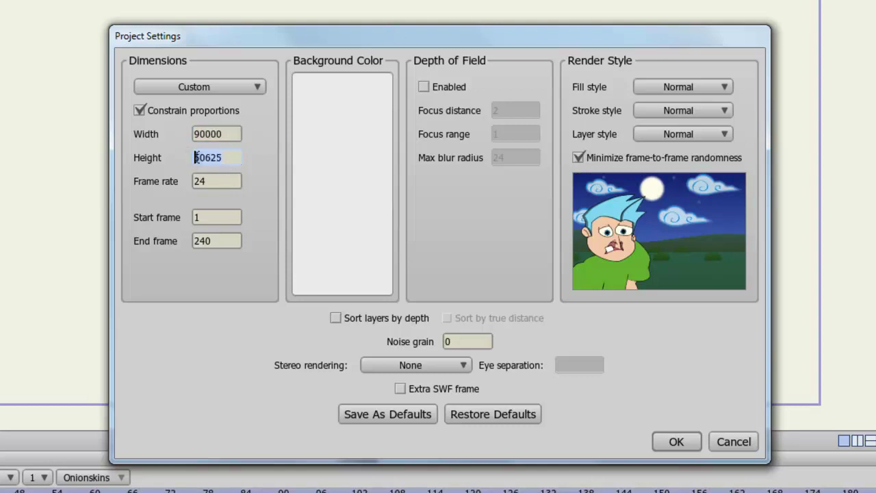
type("90000")
key("BackSpace")
left_click_drag(223, 160, 195, 158)
type("6000")
left_click(229, 137)
left_click(142, 111)
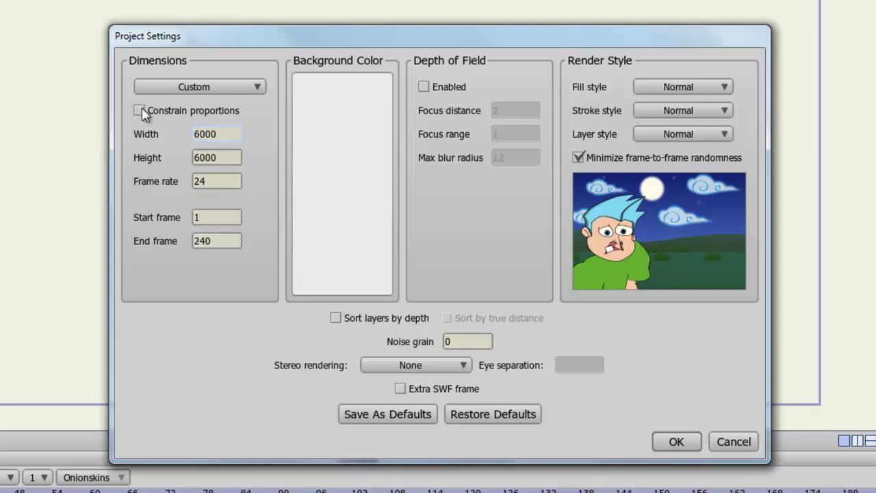
left_click_drag(219, 135, 195, 135)
type("9000")
left_click(221, 157)
left_click(224, 135)
left_click_drag(223, 158, 194, 157)
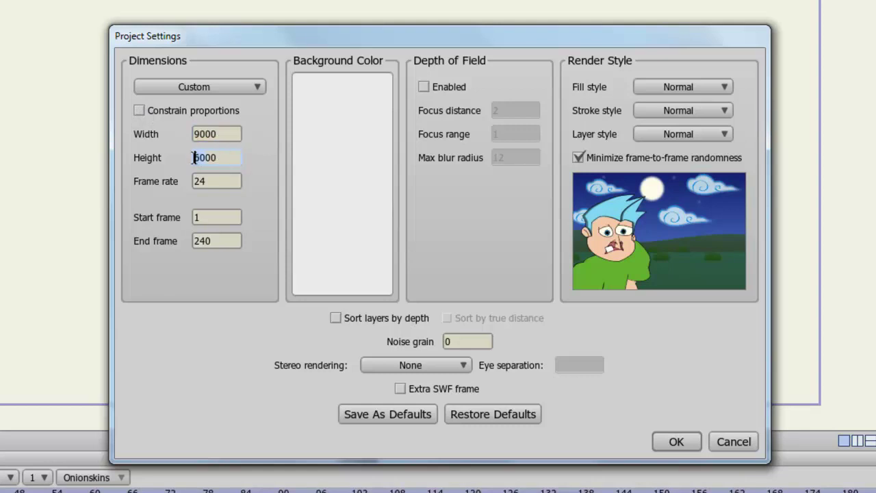
type("9000")
left_click(140, 111)
left_click(224, 187)
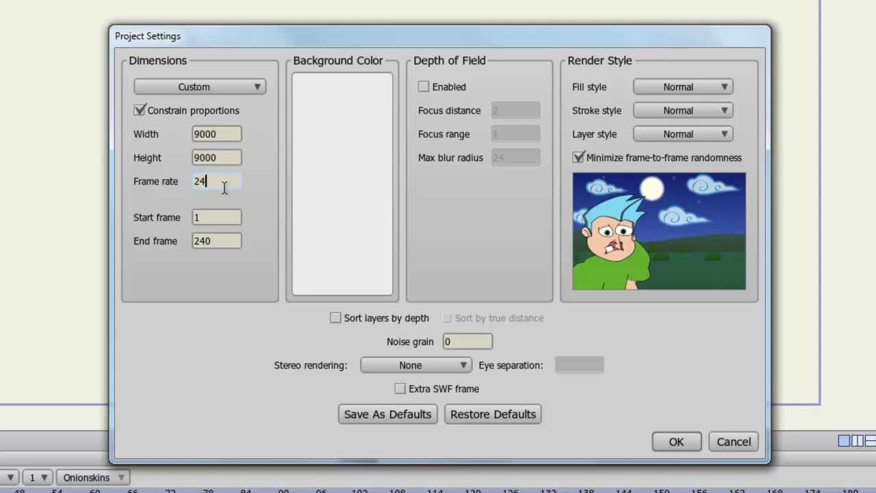
left_click_drag(225, 181, 194, 180)
type("60")
key("BackSpace")
key("BackSpace")
left_click(231, 241)
Step: Set the background colour to red (DE1818) using the Background Color picker
left_click(329, 176)
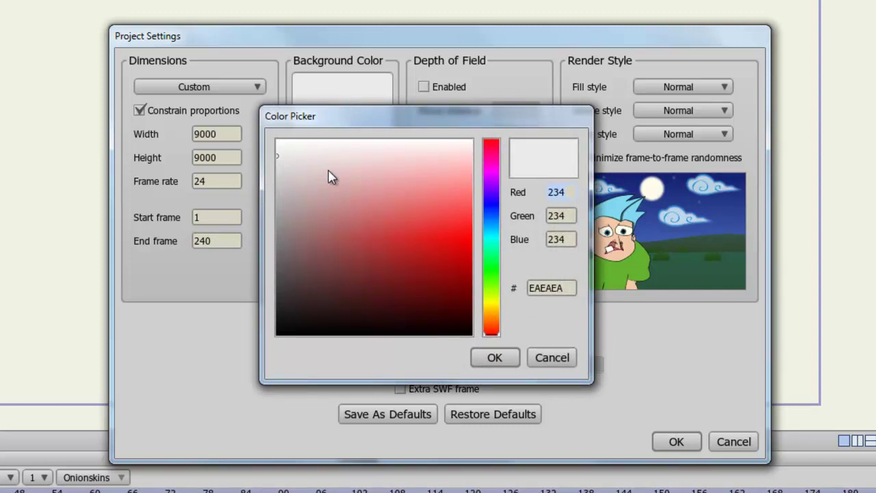
left_click(435, 241)
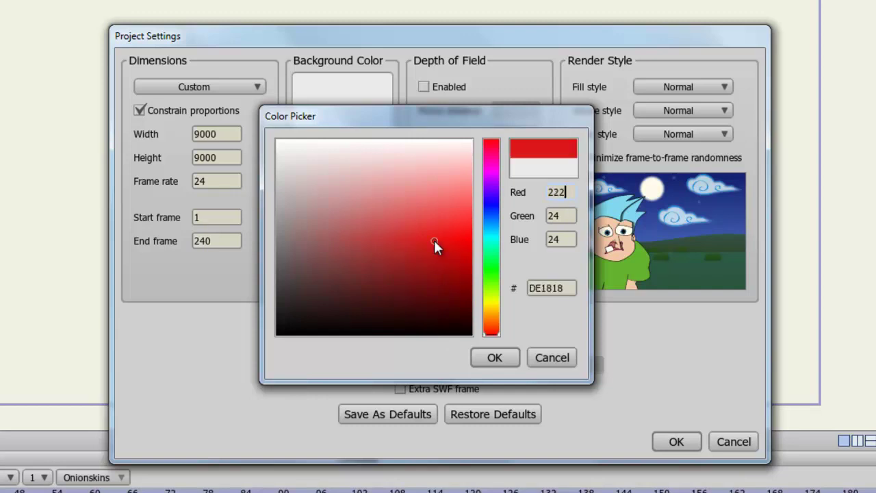
left_click(484, 357)
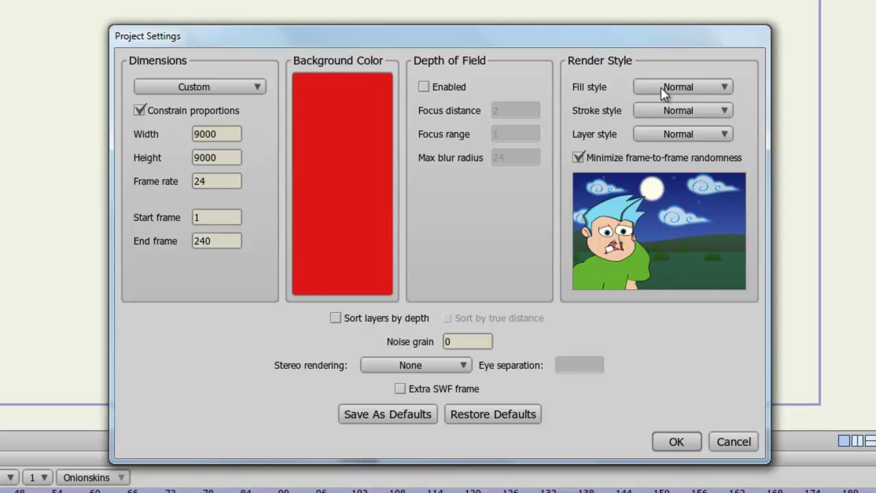
left_click(445, 89)
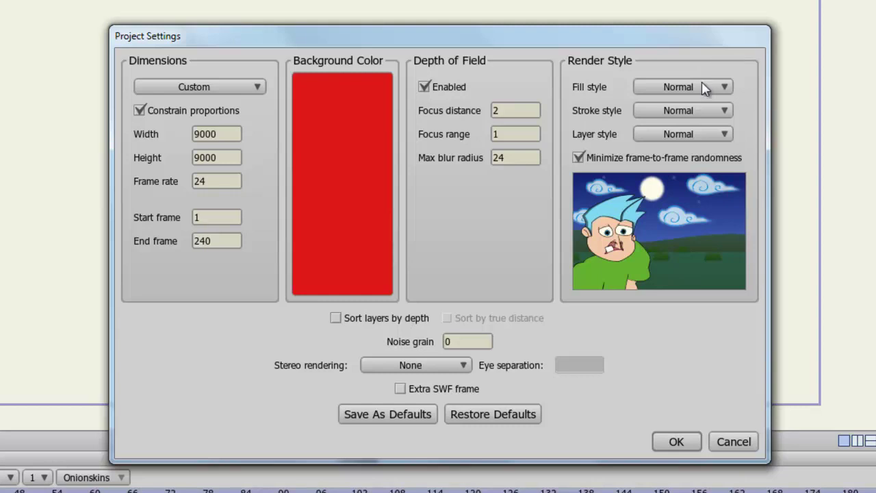
Step: Preview a Crayon fill style with Pen stroke style
left_click(705, 88)
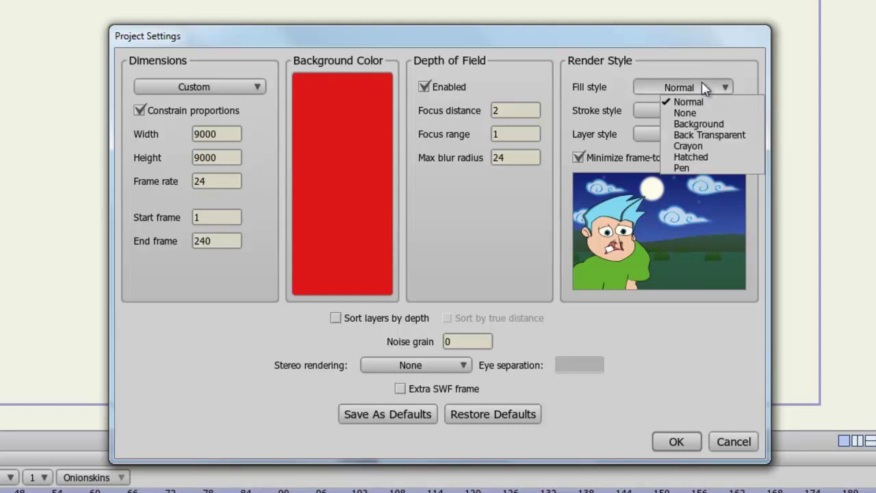
left_click(710, 147)
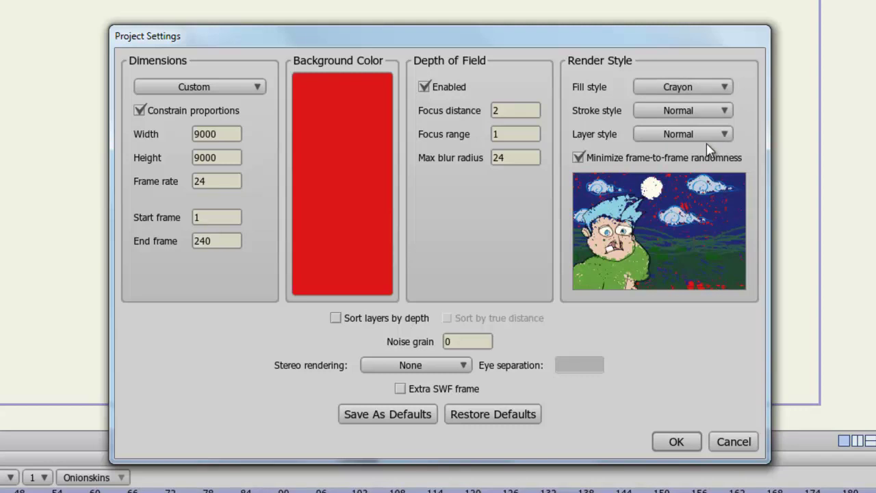
left_click(697, 114)
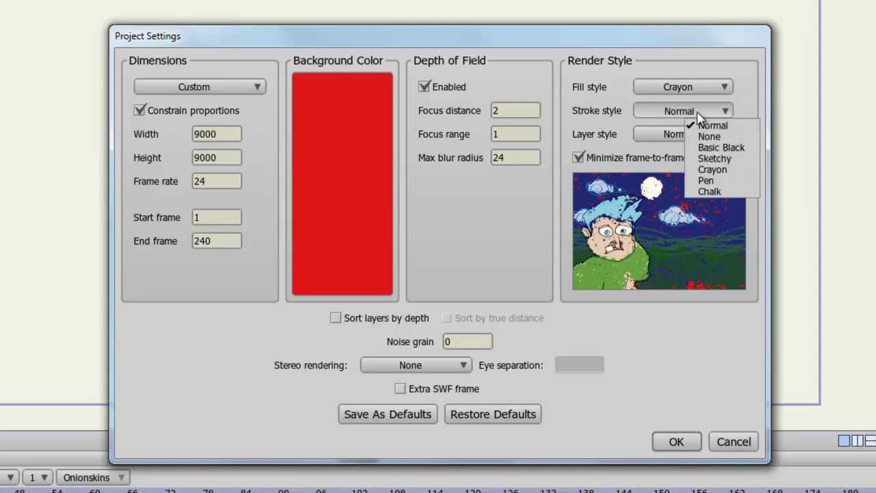
left_click(703, 181)
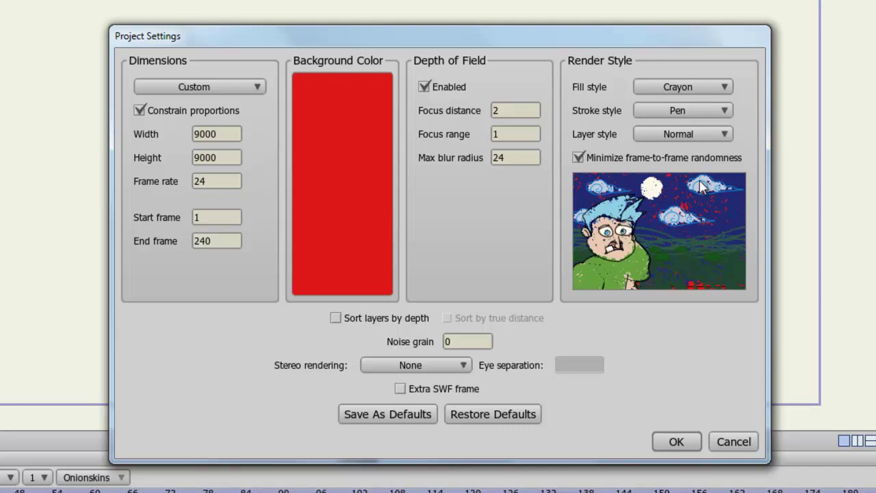
Step: Return both the fill and stroke styles to Normal
left_click(704, 90)
left_click(706, 95)
left_click(706, 95)
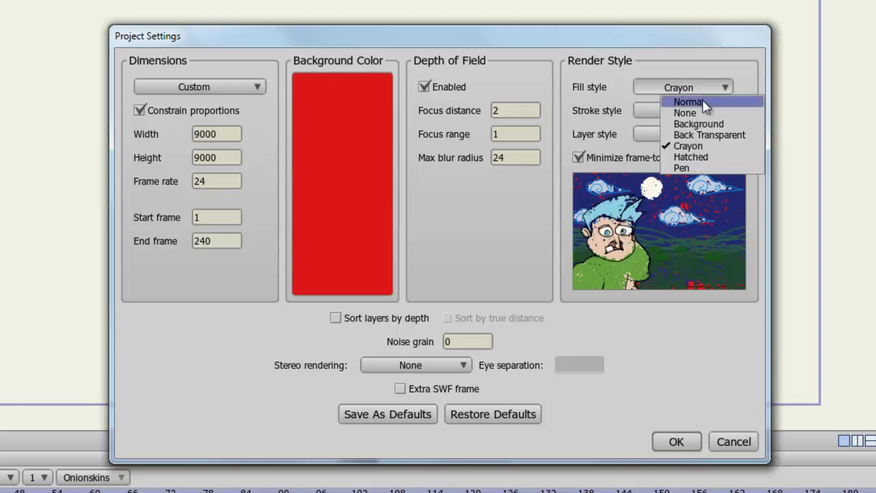
left_click(713, 100)
left_click(705, 115)
left_click(708, 126)
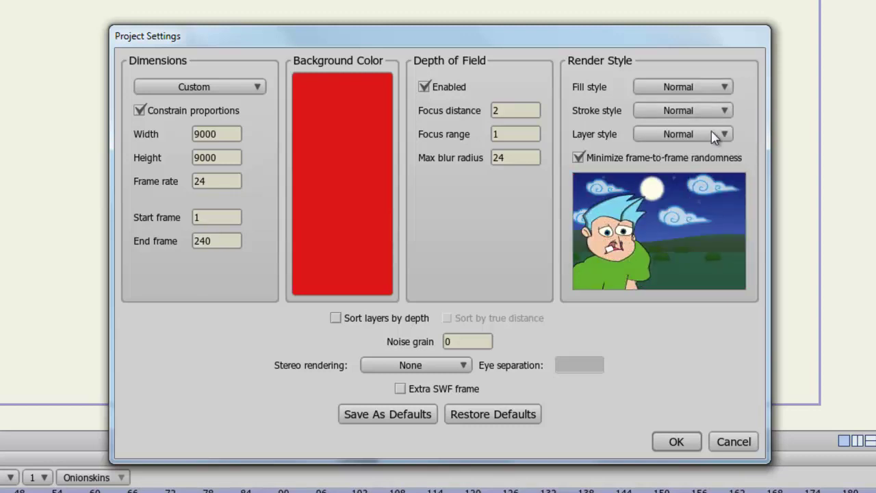
Step: Set layer style to Cutout, toggling 'Minimize frame-to-frame randomness' off and back on
left_click(718, 141)
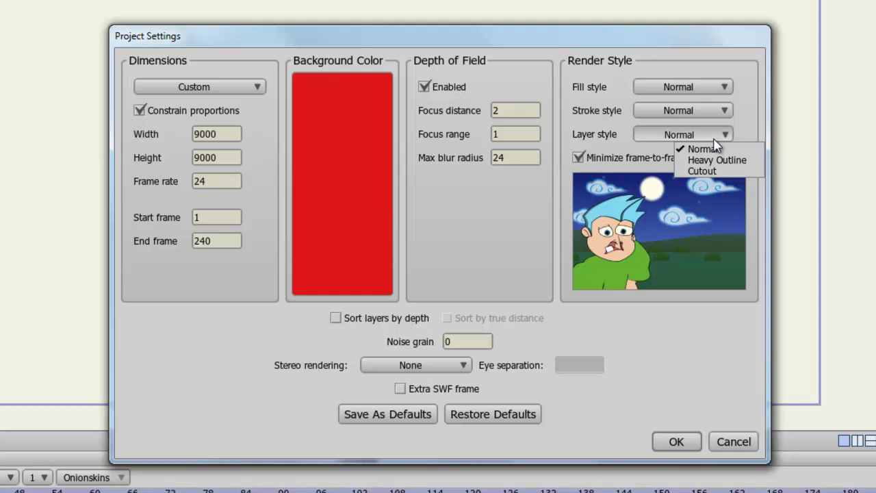
left_click(709, 173)
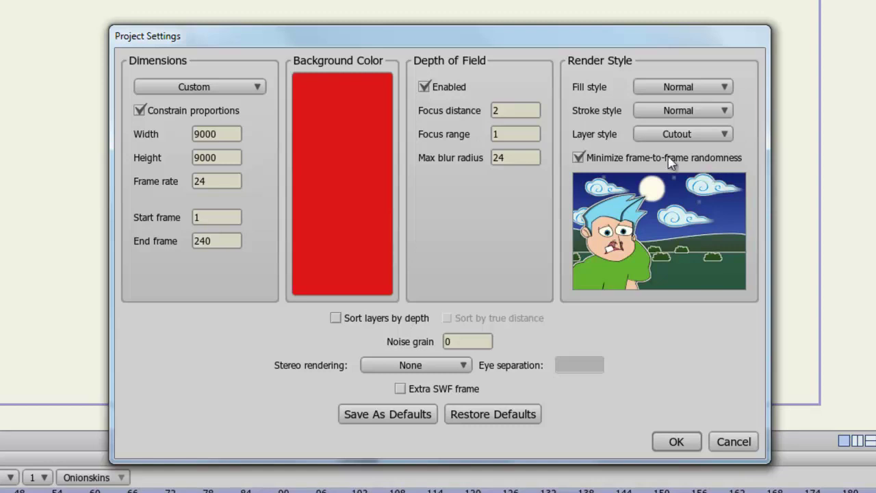
left_click(579, 157)
left_click(579, 157)
Step: Check 'Sort layers by depth', then click into the Noise grain field
left_click(335, 320)
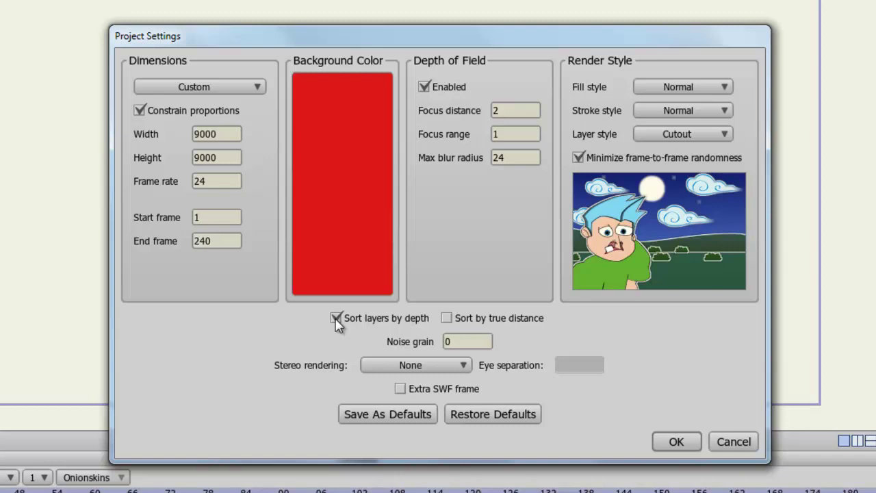
left_click(464, 342)
left_click(464, 369)
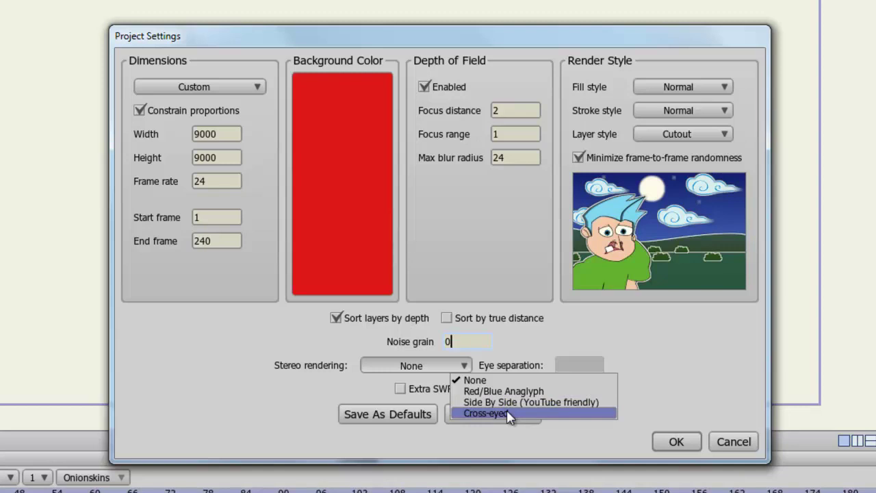
left_click(541, 350)
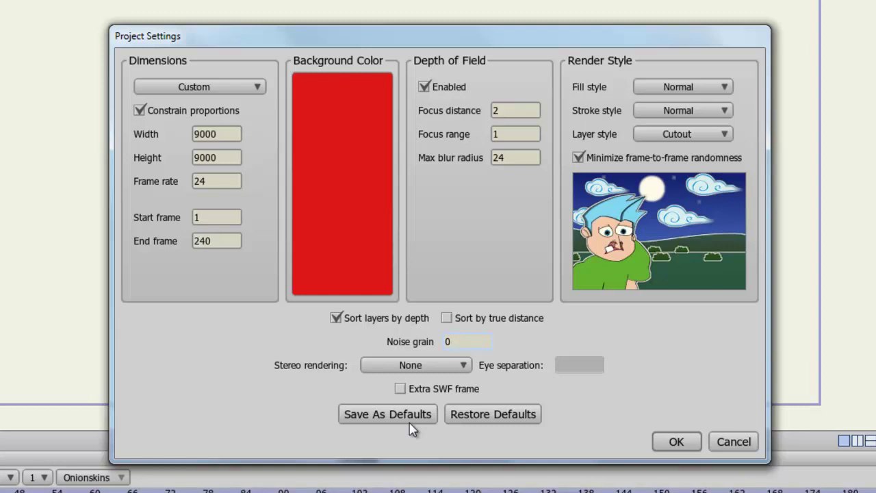
Step: Restore the project settings to their default values
left_click(518, 423)
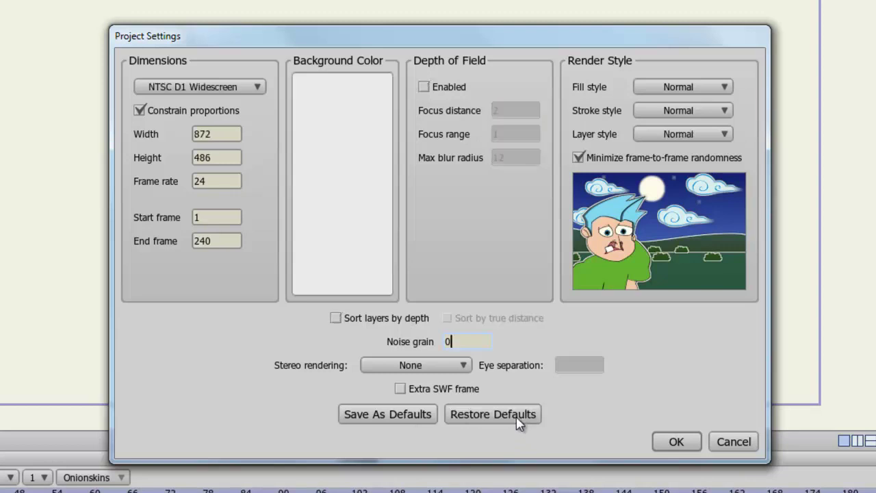